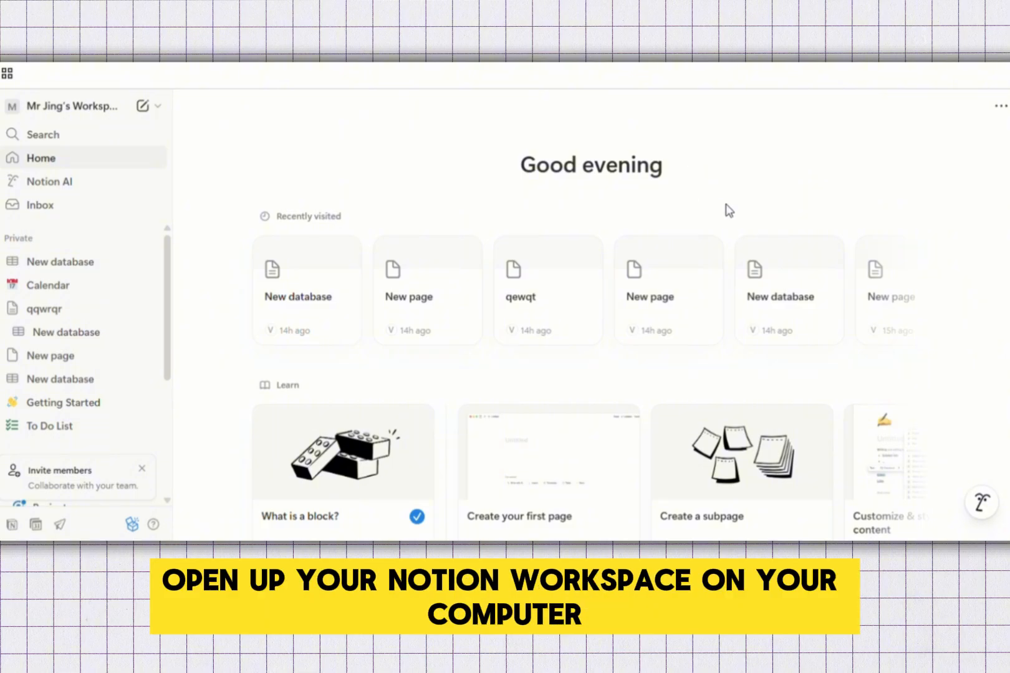
Create a new private page, then add a new entry to the New database calendar
{"action": "scroll", "coordinate": [932, 300], "scroll_direction": "right", "scroll_amount": 10}
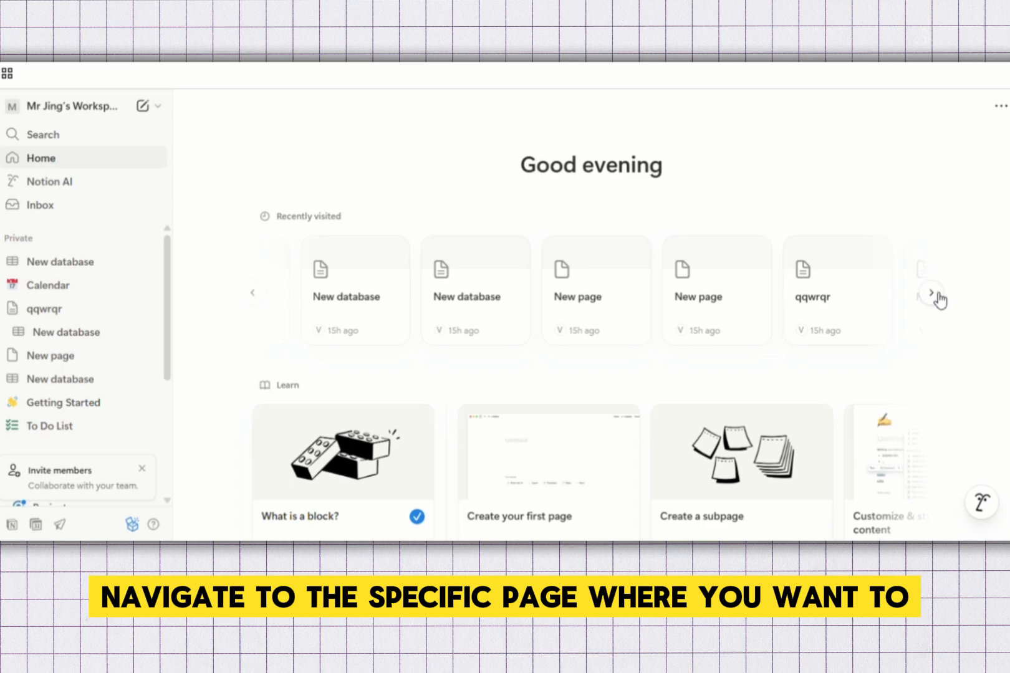
{"action": "left_click", "coordinate": [929, 294]}
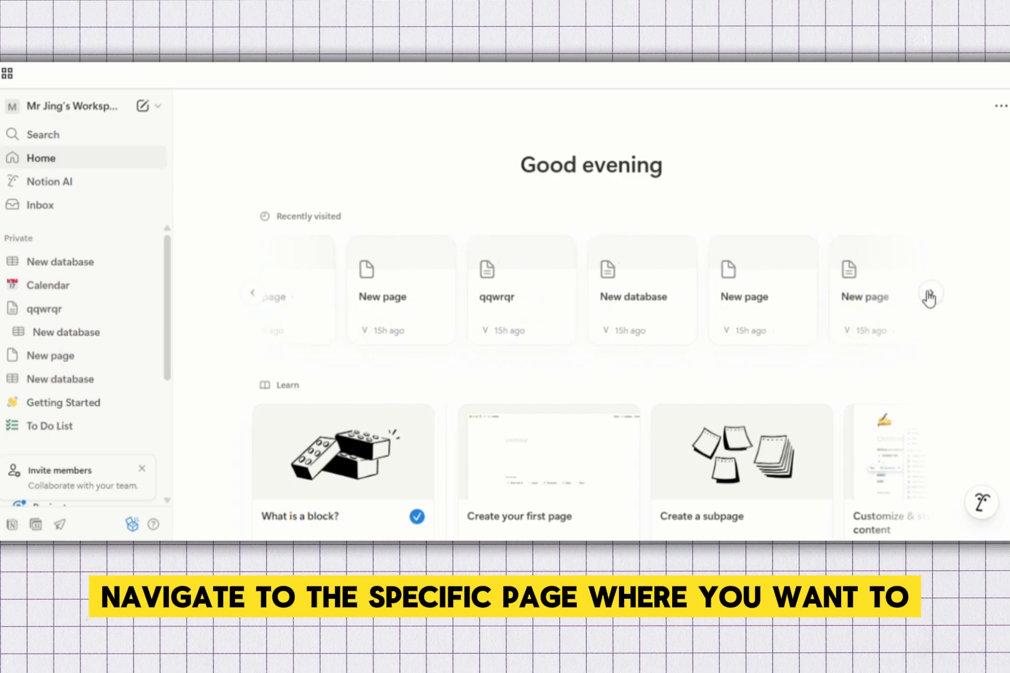
{"action": "left_click", "coordinate": [143, 238]}
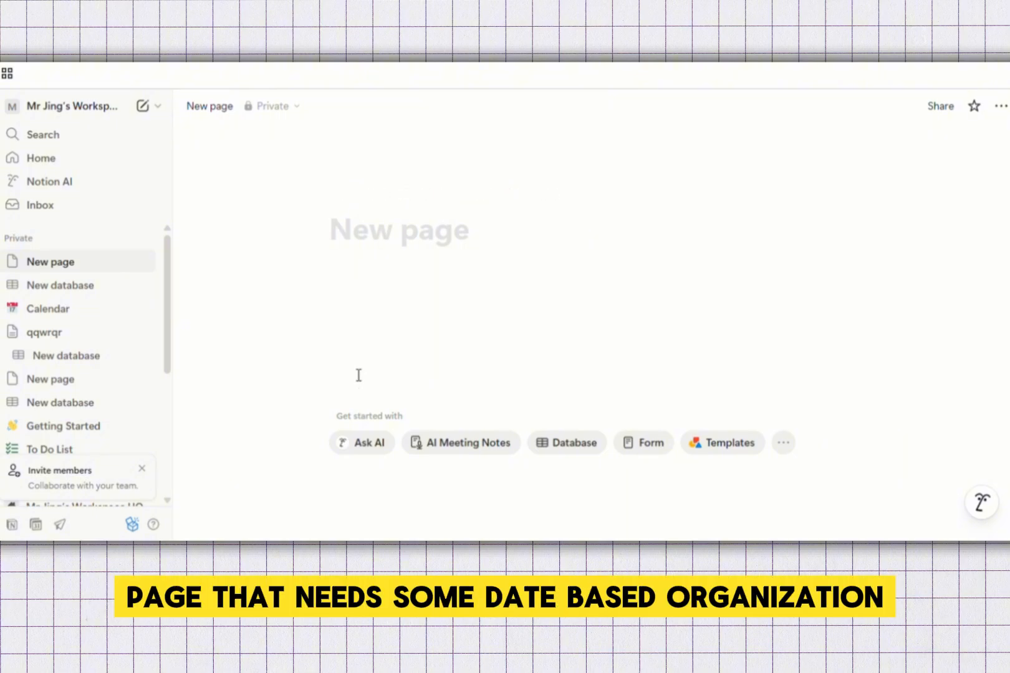
{"action": "left_click", "coordinate": [75, 287]}
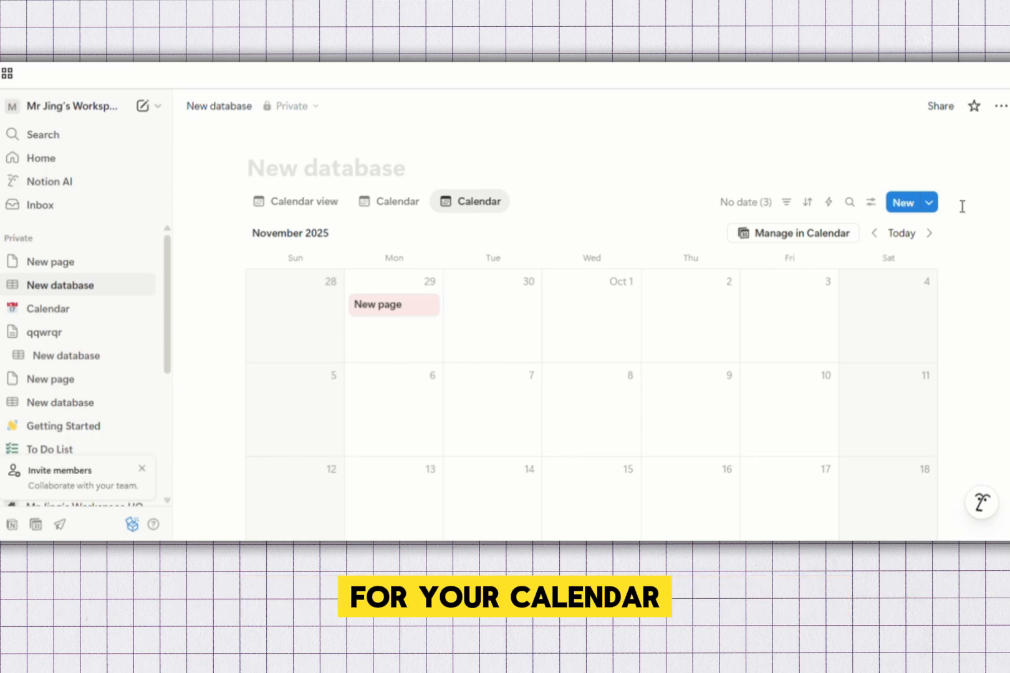
{"action": "left_click", "coordinate": [902, 203]}
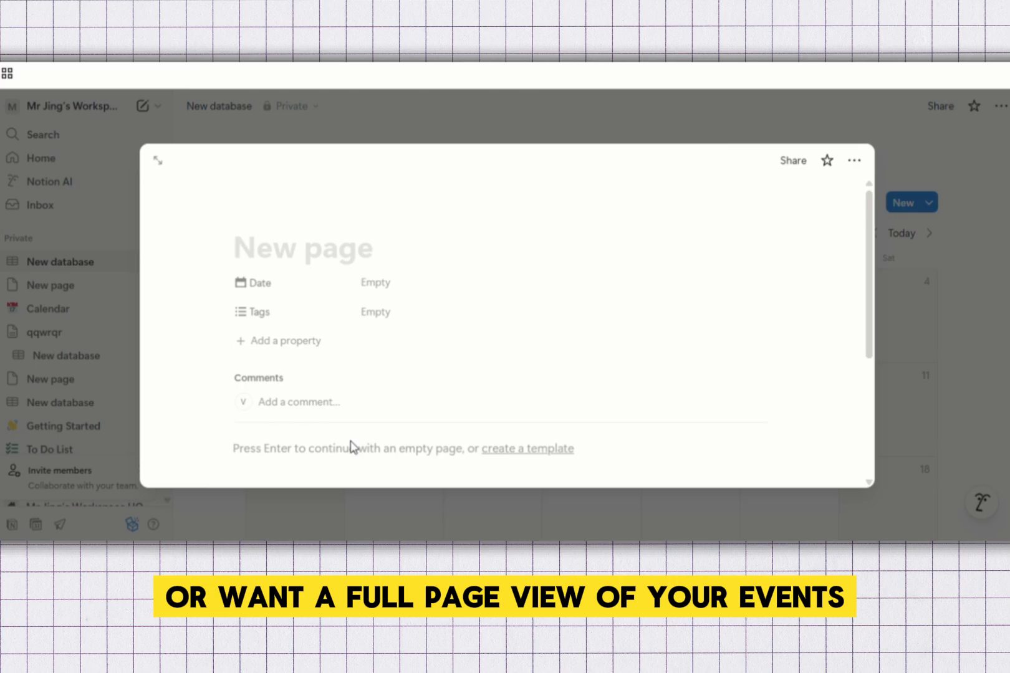
Type / in the entry's empty body to browse the block menu, then clear it
{"action": "left_click", "coordinate": [317, 447]}
{"action": "type", "text": "/"}
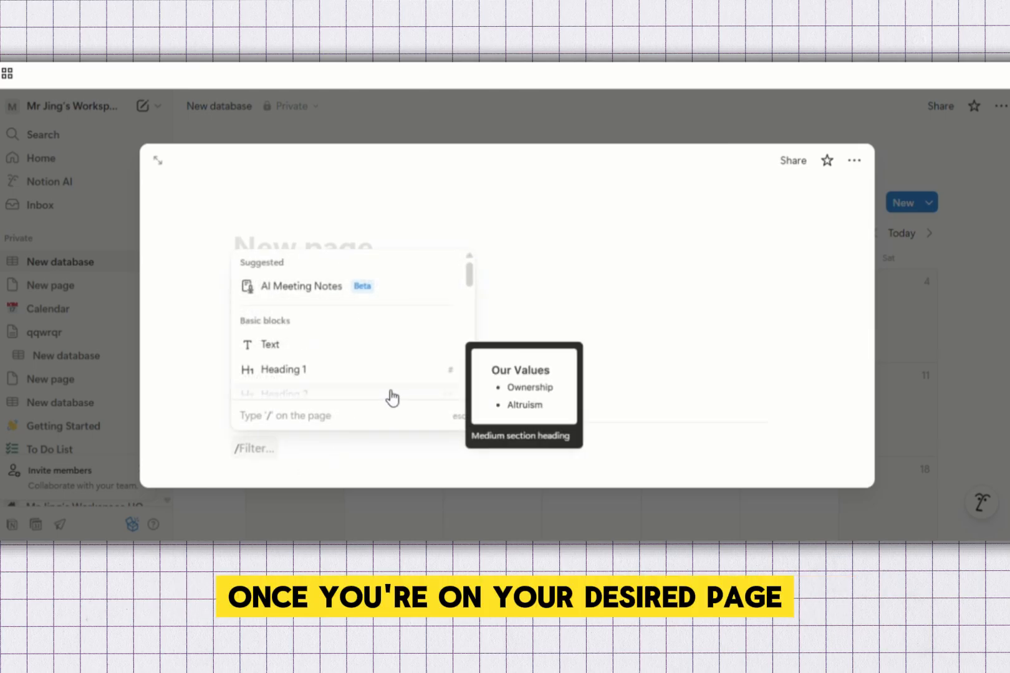
{"action": "scroll", "coordinate": [388, 336], "scroll_direction": "down", "scroll_amount": 5}
{"action": "scroll", "coordinate": [378, 343], "scroll_direction": "down", "scroll_amount": 3}
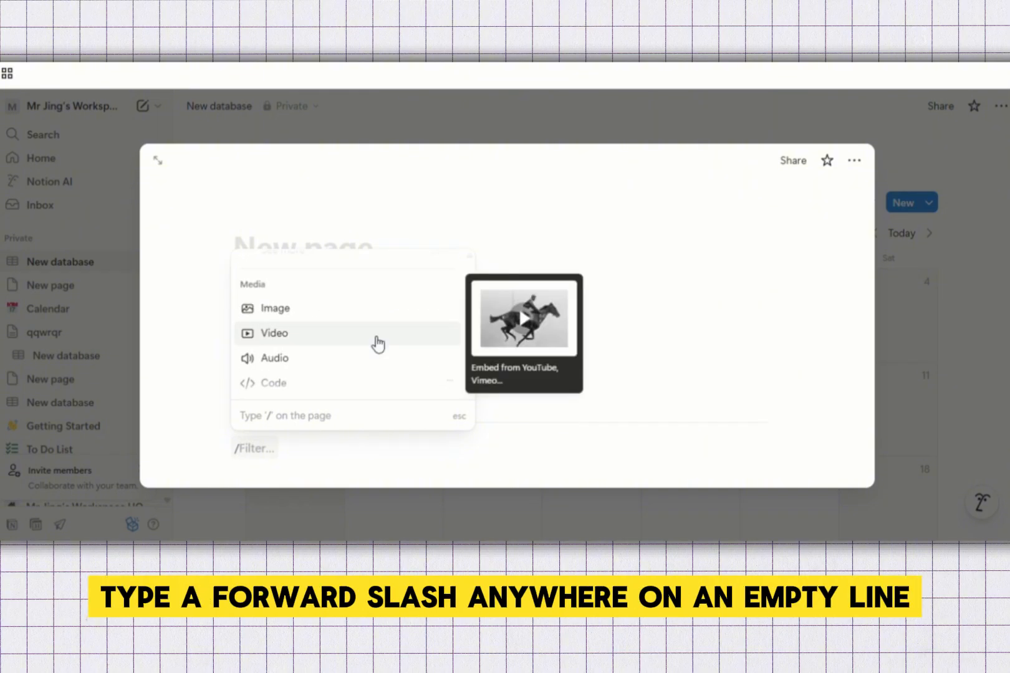
{"action": "key", "text": "BackSpace"}
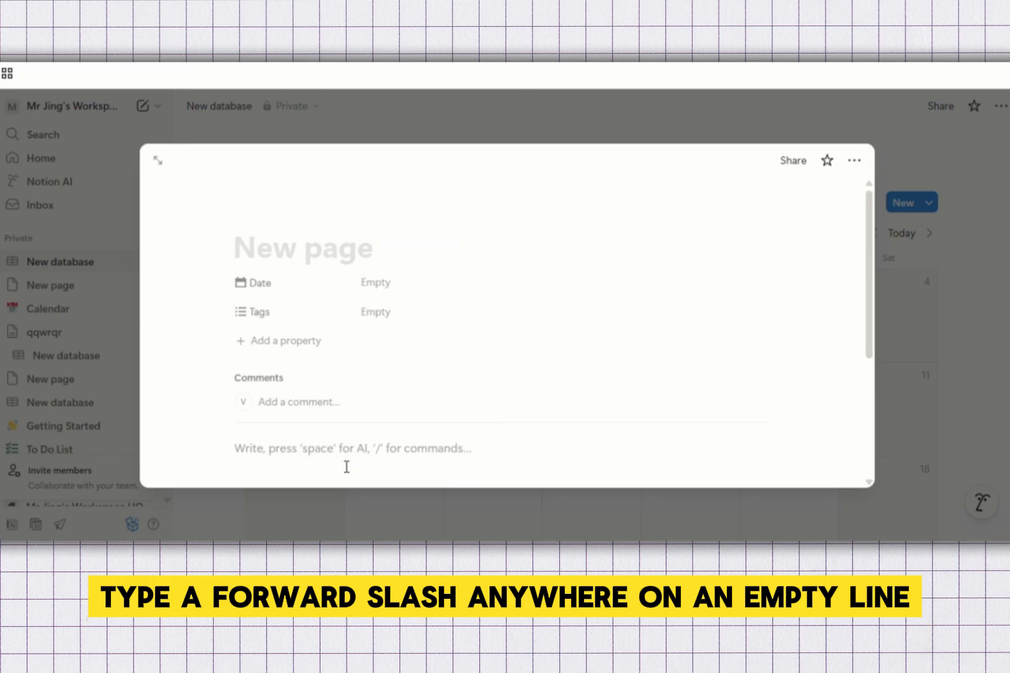
{"action": "type", "text": "/"}
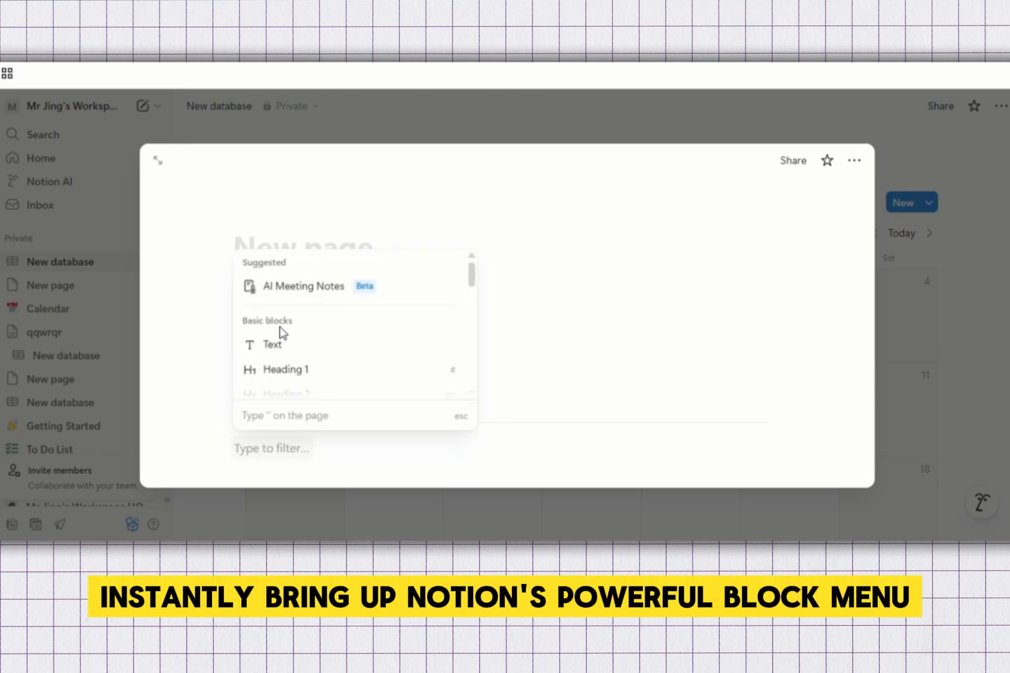
{"action": "scroll", "coordinate": [331, 347], "scroll_direction": "down", "scroll_amount": 10}
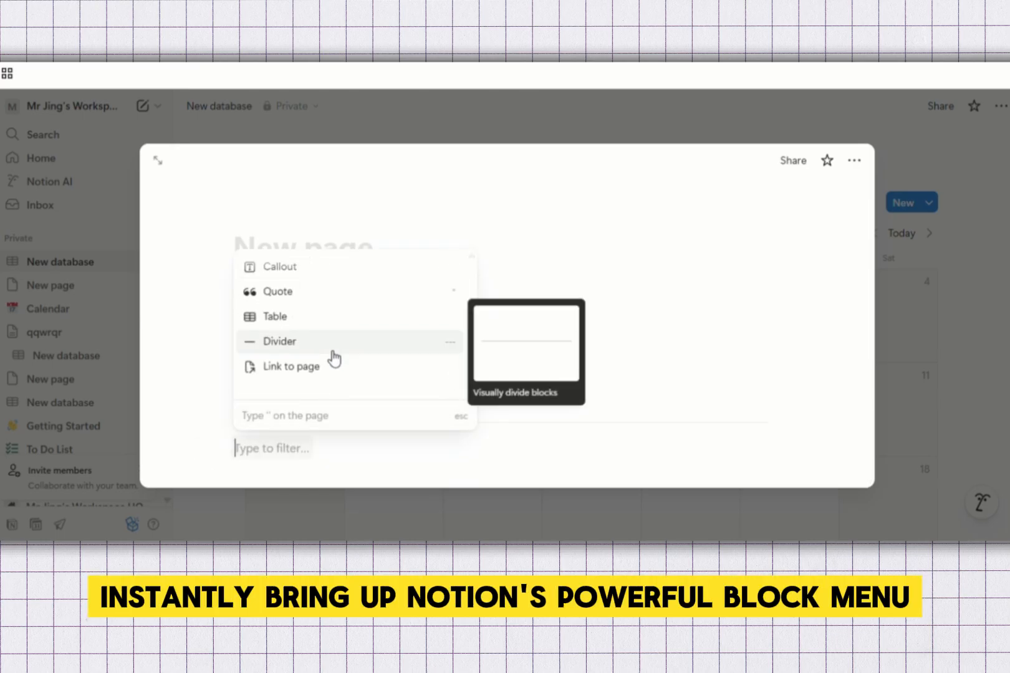
{"action": "scroll", "coordinate": [335, 356], "scroll_direction": "down", "scroll_amount": 3}
{"action": "scroll", "coordinate": [335, 356], "scroll_direction": "up", "scroll_amount": 3}
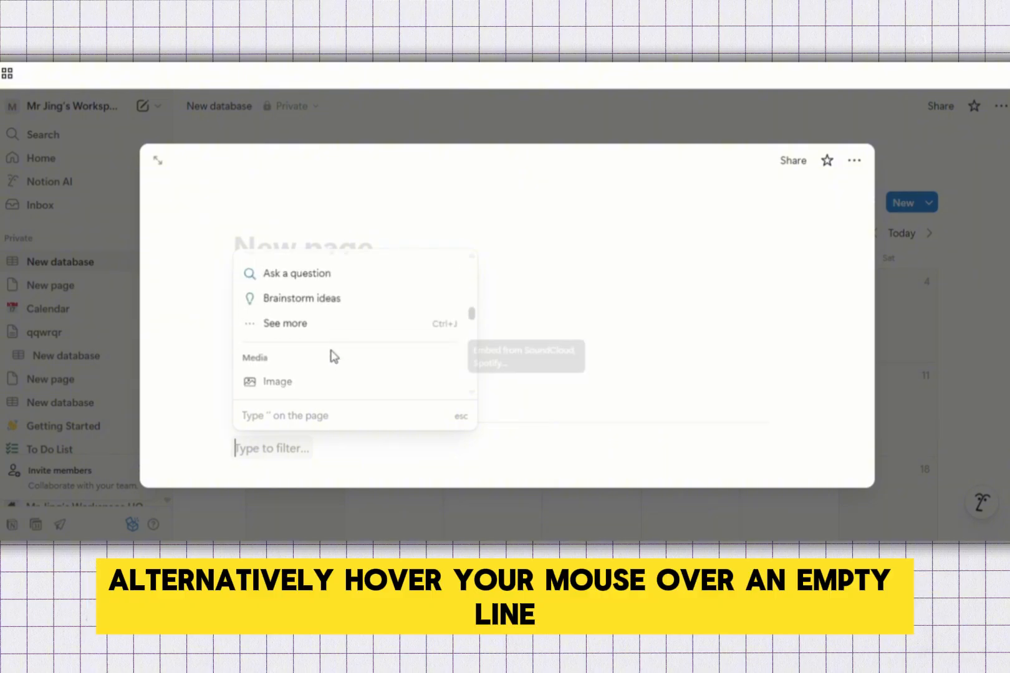
{"action": "scroll", "coordinate": [335, 355], "scroll_direction": "up", "scroll_amount": 10}
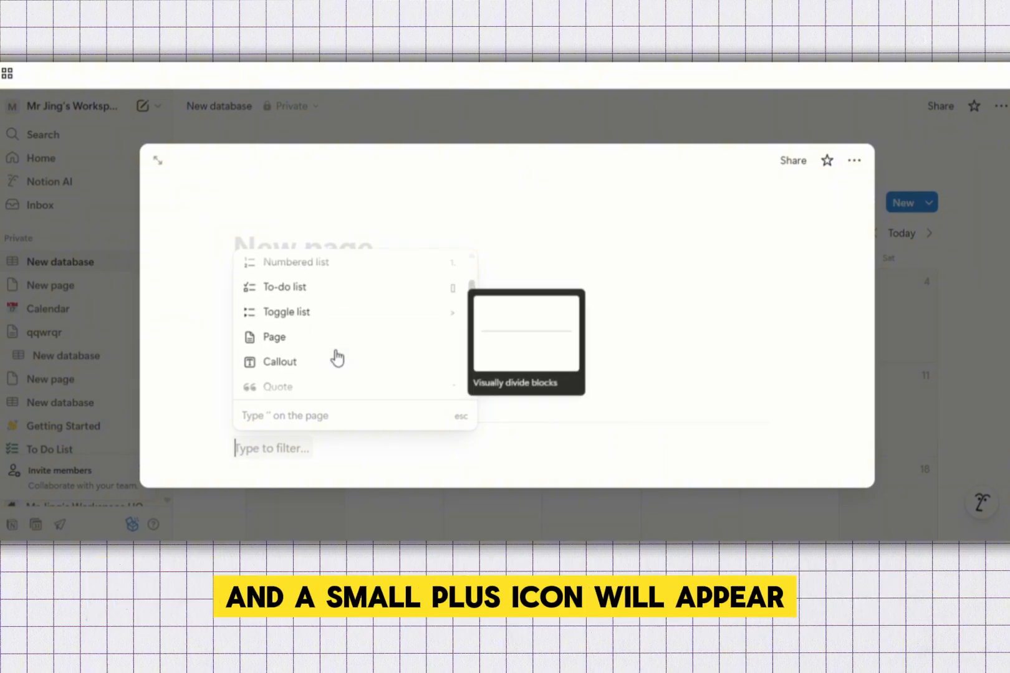
{"action": "scroll", "coordinate": [336, 356], "scroll_direction": "up", "scroll_amount": 3}
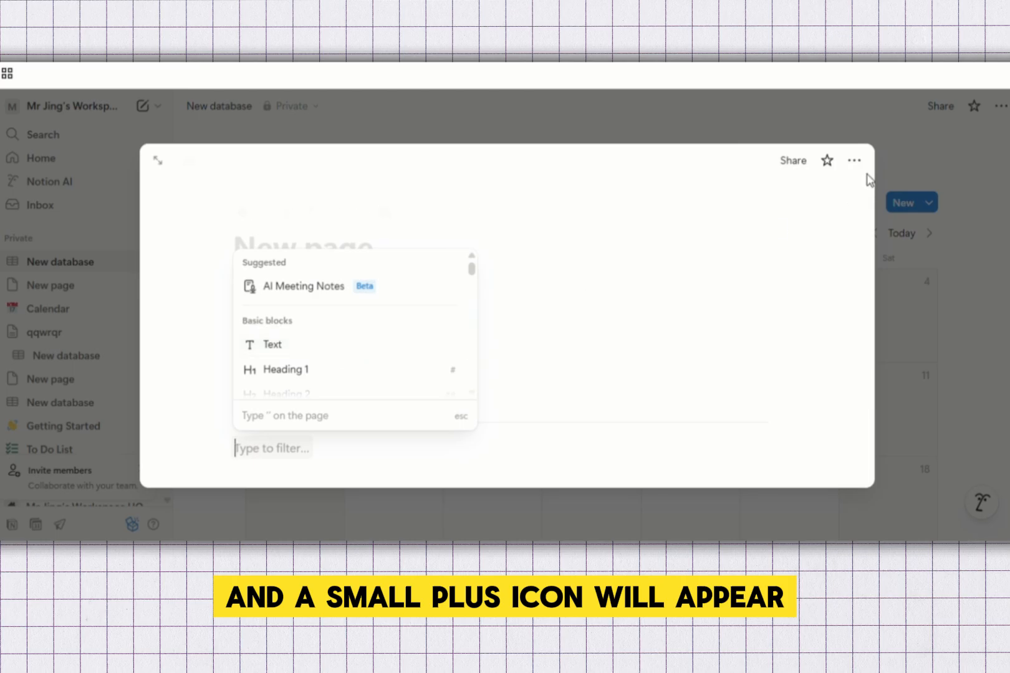
Open and close the entry's ••• options, then close the entry to return to the calendar
{"action": "left_click", "coordinate": [863, 165]}
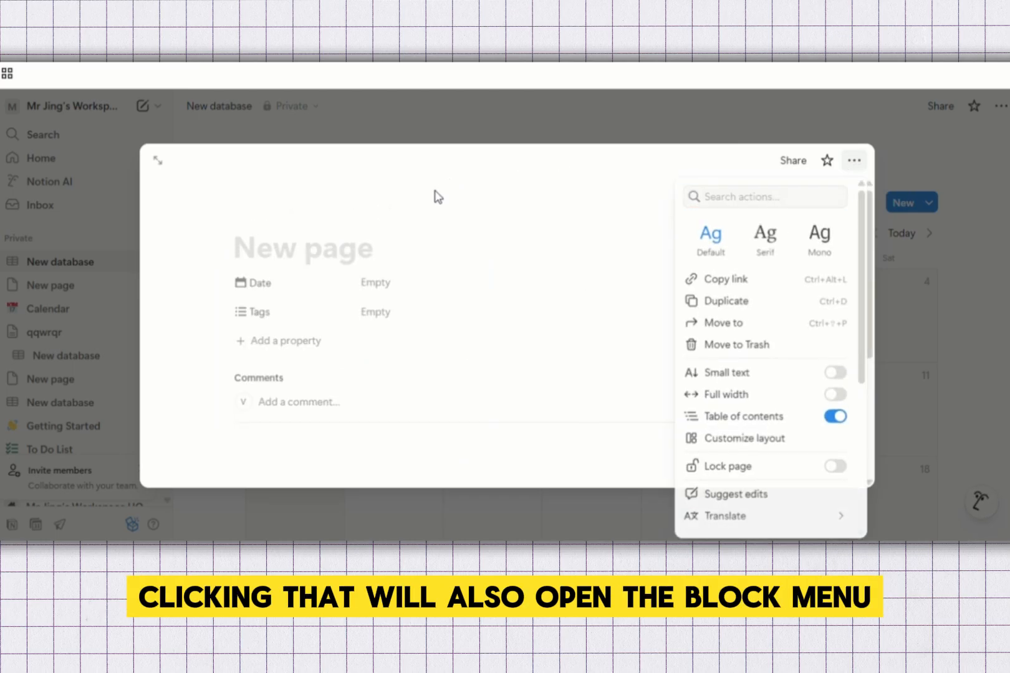
{"action": "left_click", "coordinate": [317, 270]}
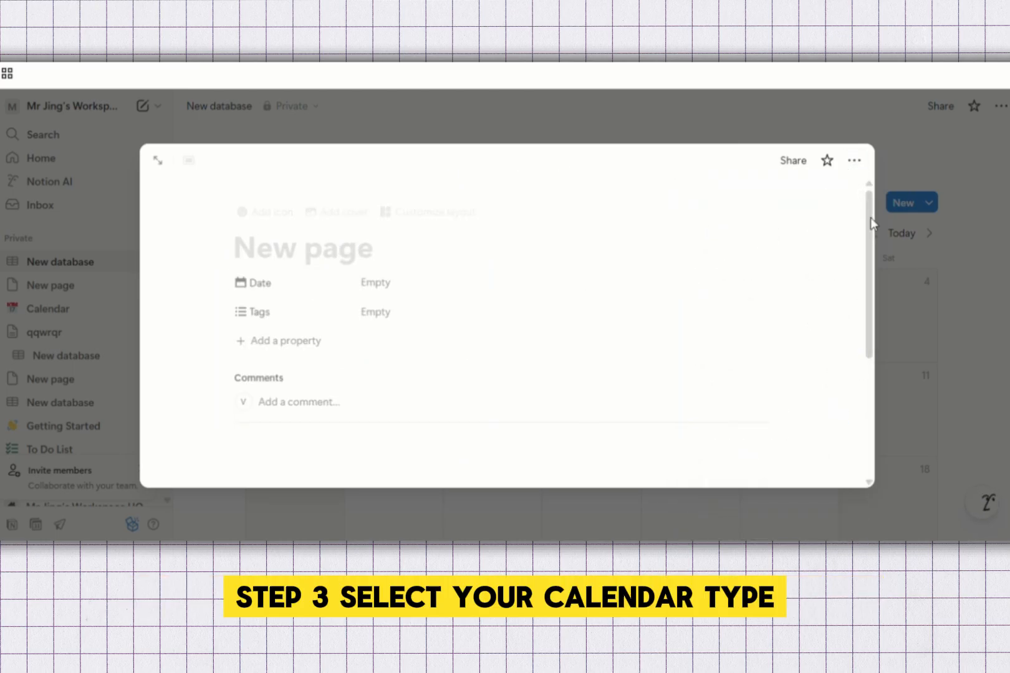
{"action": "left_click", "coordinate": [996, 319]}
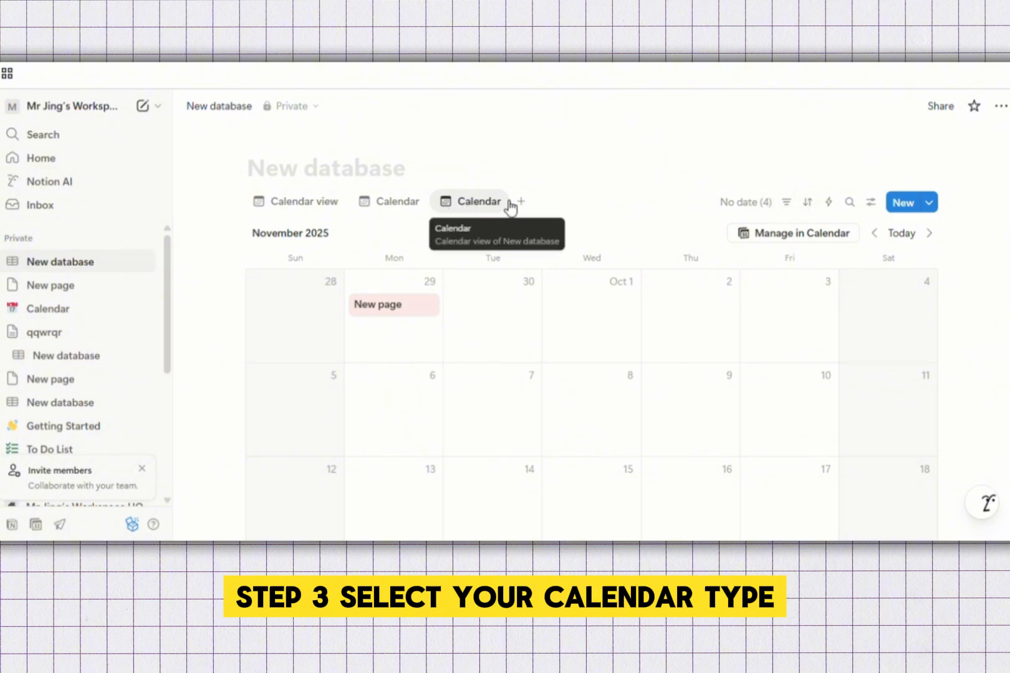
Add a fourth Calendar view showing the month with weekends, and confirm its settings with Done
{"action": "left_click", "coordinate": [535, 206]}
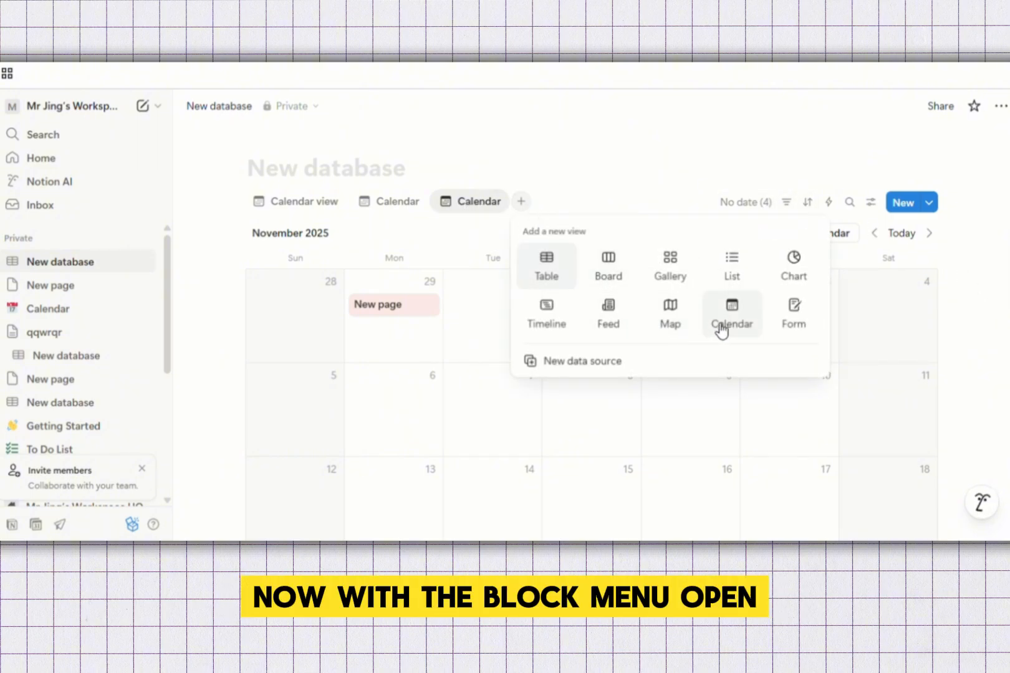
{"action": "left_click", "coordinate": [753, 322]}
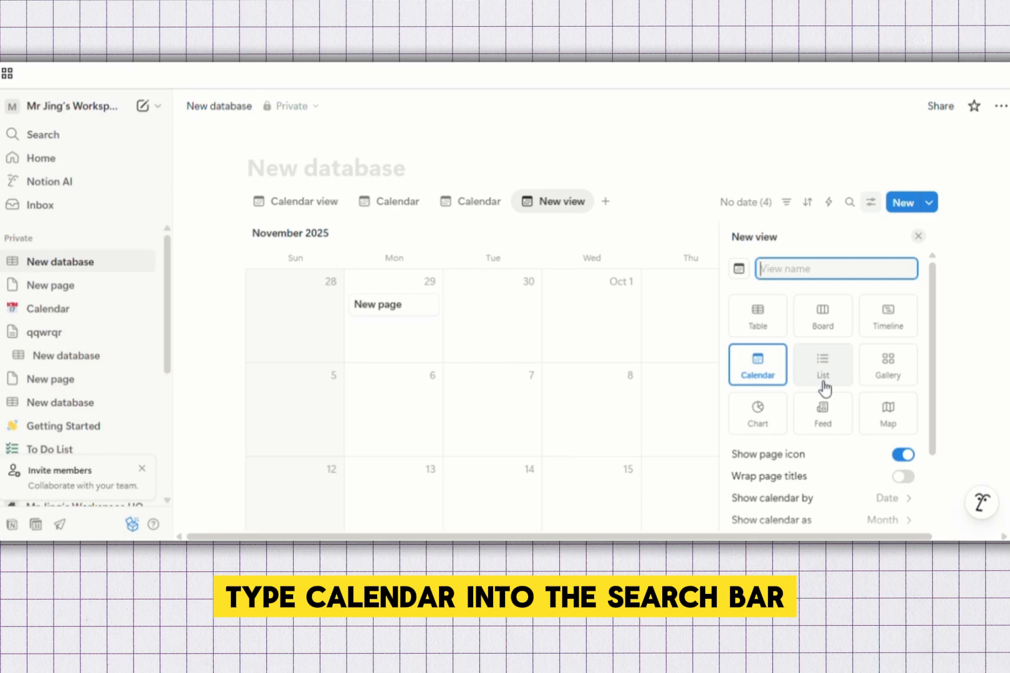
{"action": "scroll", "coordinate": [849, 432], "scroll_direction": "down", "scroll_amount": 2}
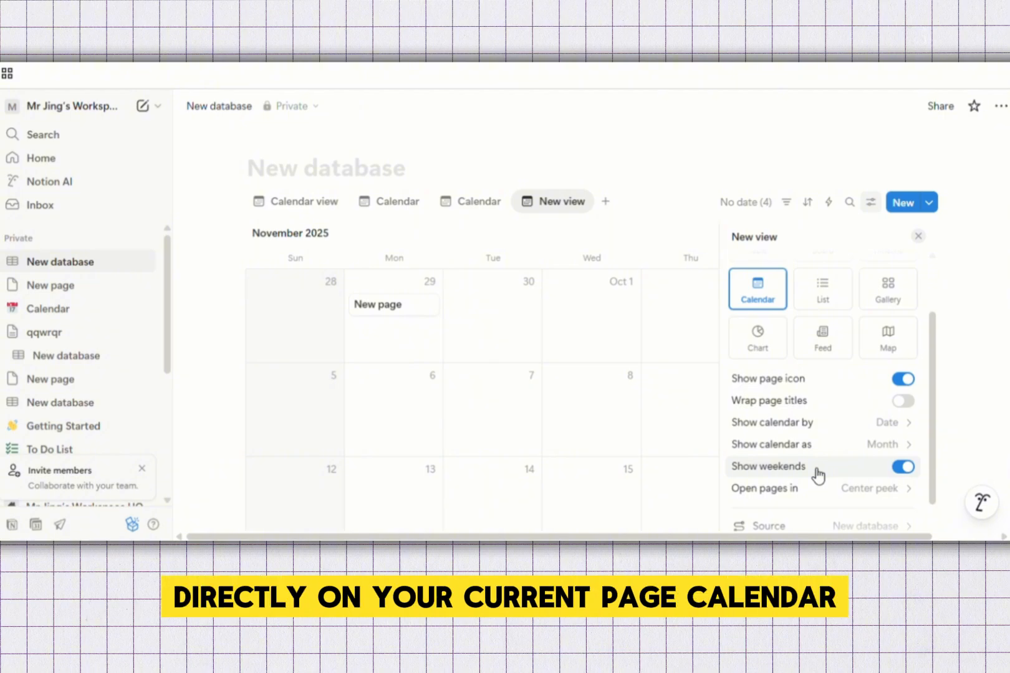
{"action": "scroll", "coordinate": [814, 473], "scroll_direction": "down", "scroll_amount": 1}
{"action": "scroll", "coordinate": [794, 480], "scroll_direction": "up", "scroll_amount": 2}
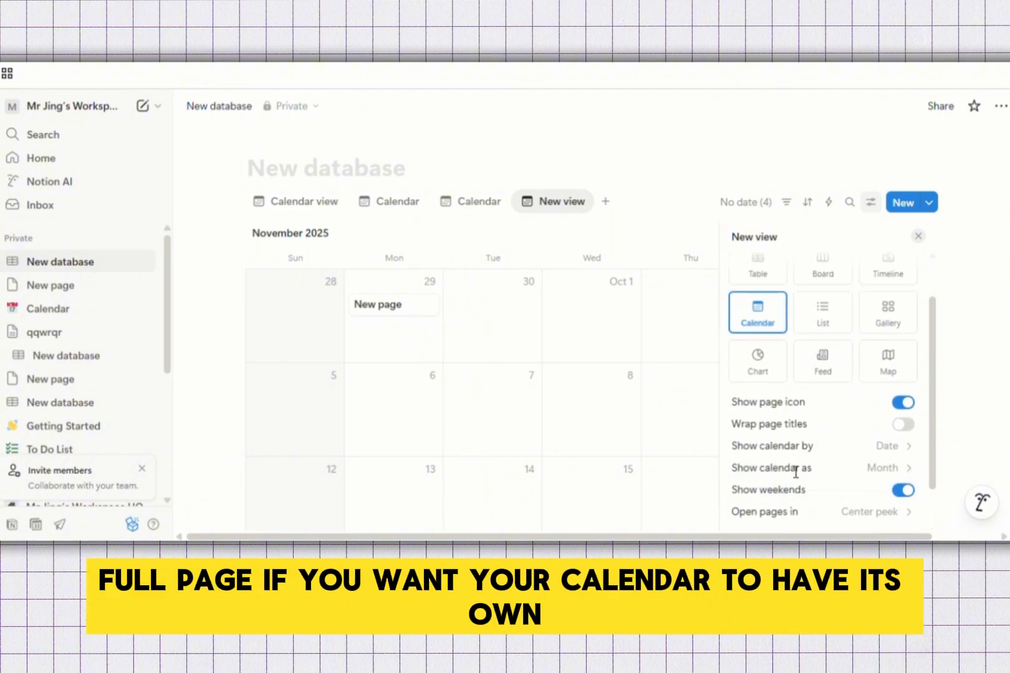
{"action": "scroll", "coordinate": [795, 472], "scroll_direction": "down", "scroll_amount": 2}
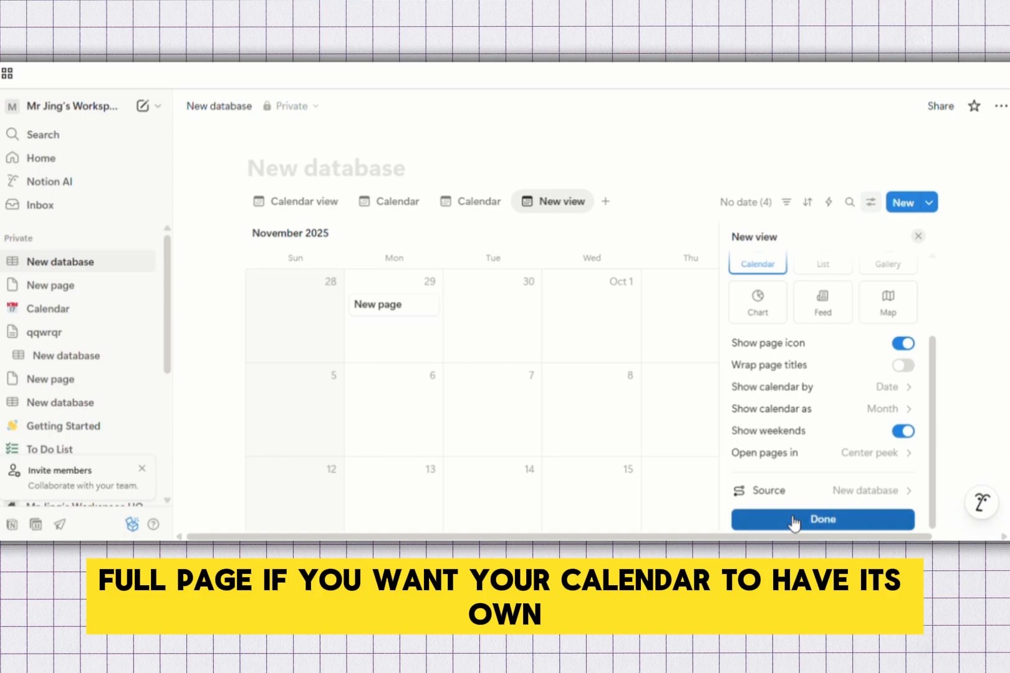
{"action": "left_click", "coordinate": [793, 521]}
Open the new Calendar view's options, then open its view settings
{"action": "left_click", "coordinate": [561, 208]}
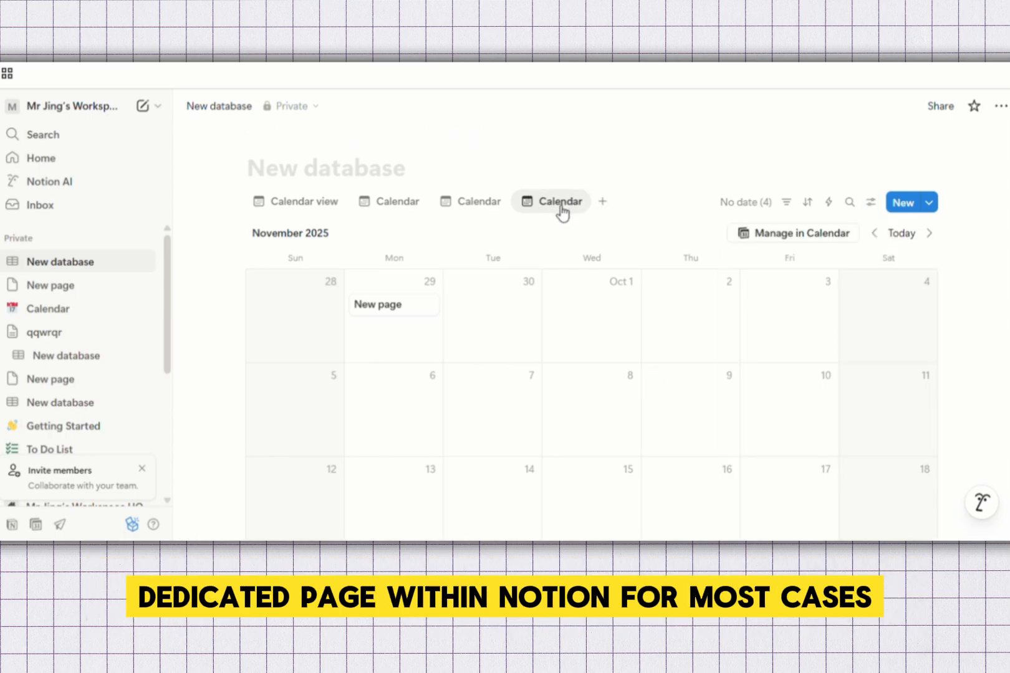
{"action": "left_click", "coordinate": [559, 206]}
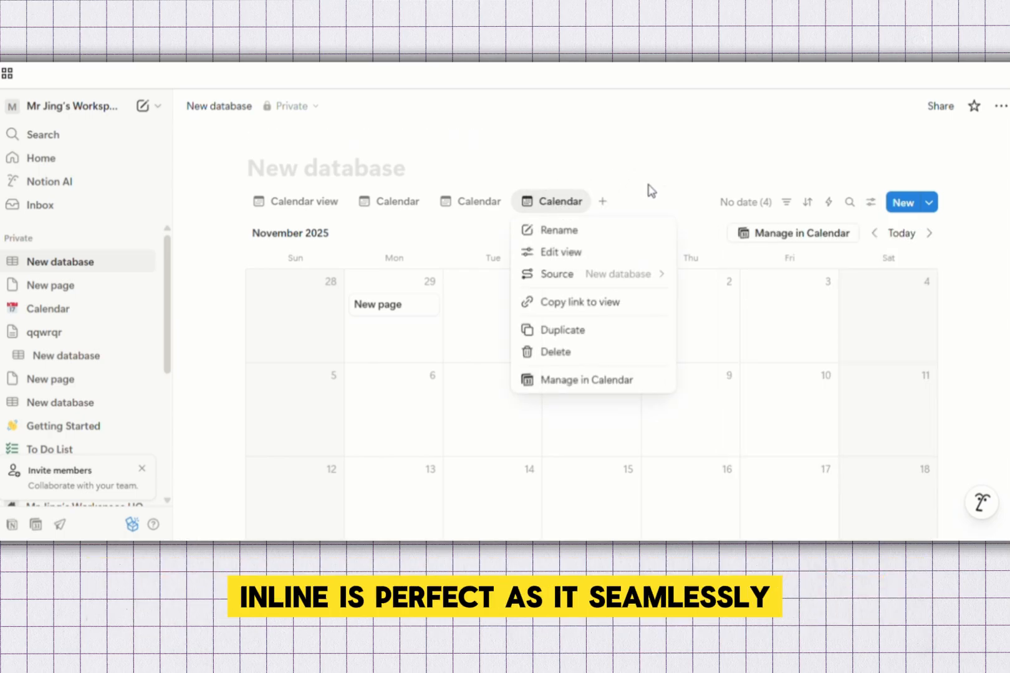
{"action": "left_click", "coordinate": [870, 206]}
{"action": "left_click", "coordinate": [872, 208]}
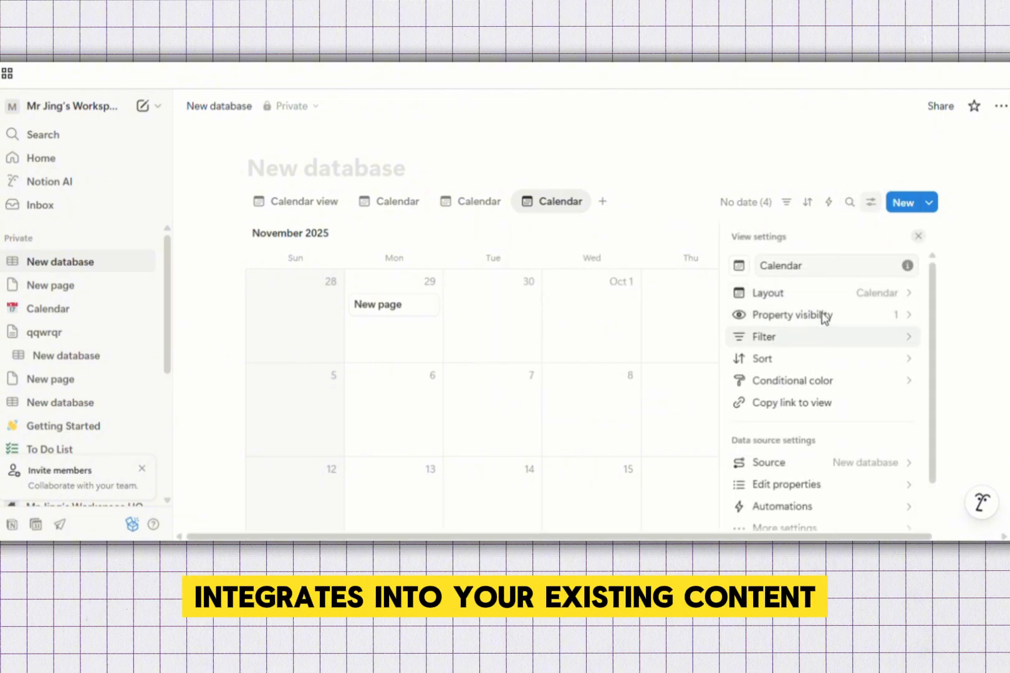
{"action": "left_click", "coordinate": [871, 201]}
{"action": "left_click", "coordinate": [873, 203]}
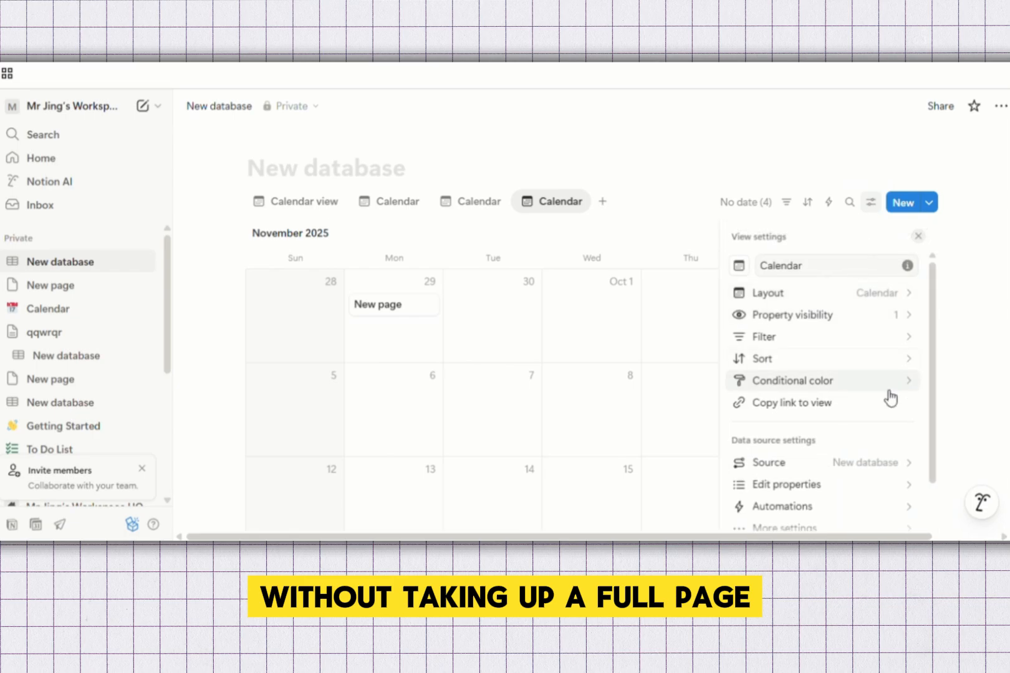
{"action": "scroll", "coordinate": [831, 399], "scroll_direction": "down", "scroll_amount": 2}
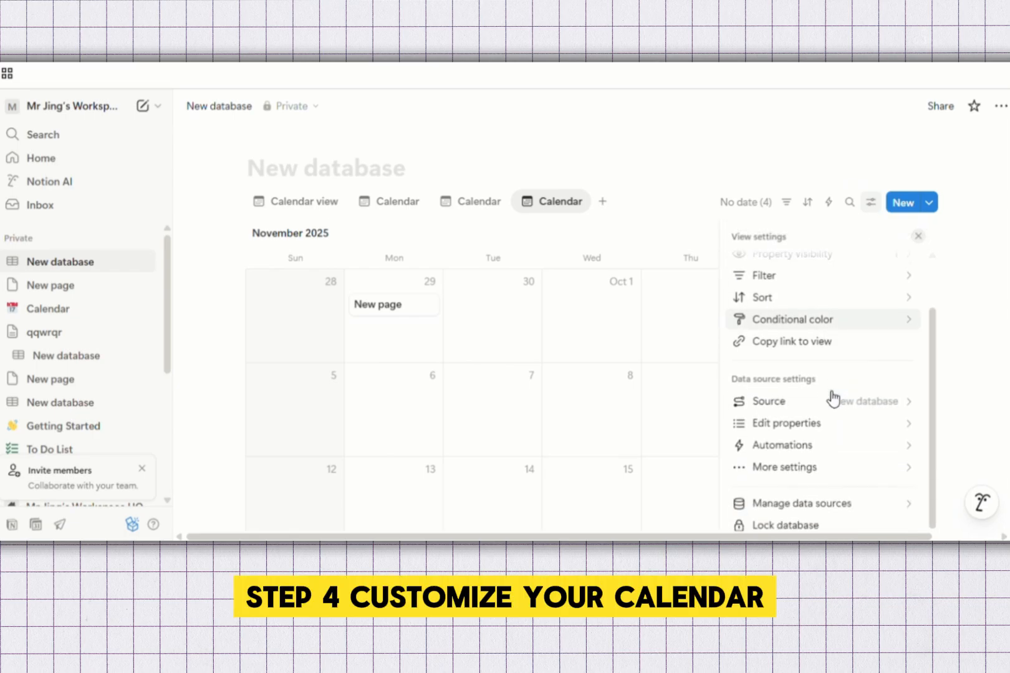
Open Conditional color, start a new color setting, cancel it, and switch between the calendar views
{"action": "left_click", "coordinate": [824, 322]}
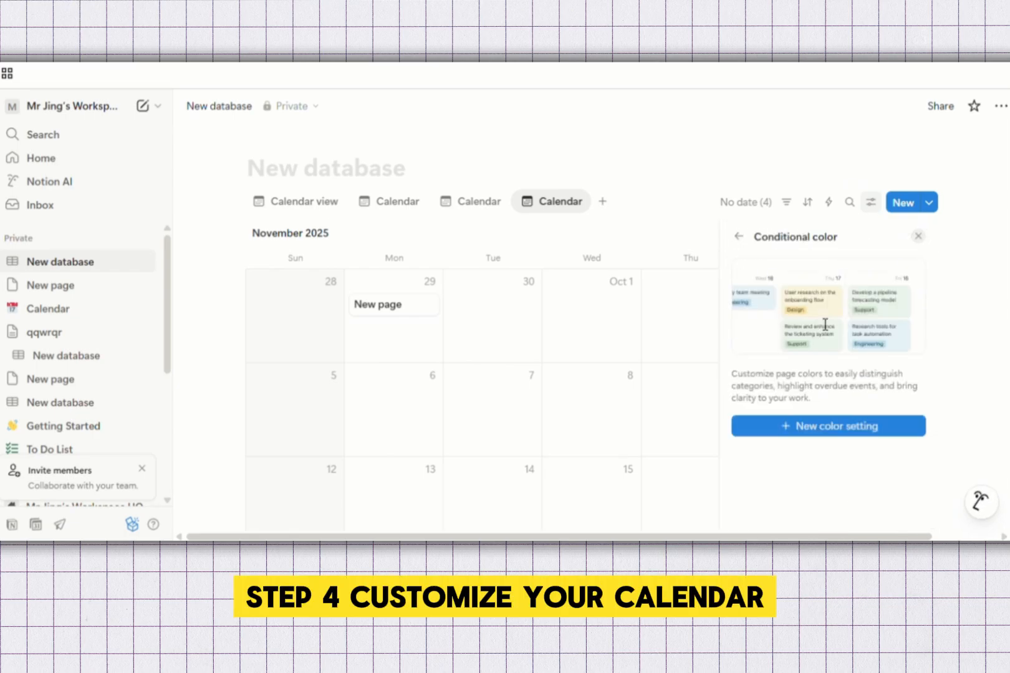
{"action": "left_click", "coordinate": [806, 429]}
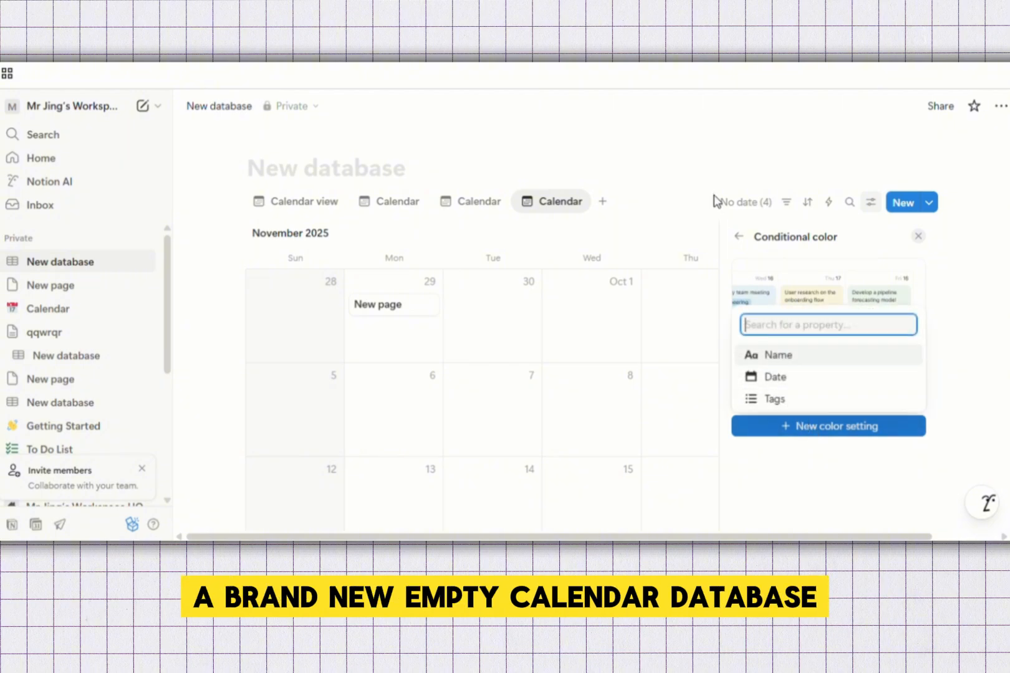
{"action": "left_click", "coordinate": [679, 203]}
{"action": "left_click", "coordinate": [465, 202]}
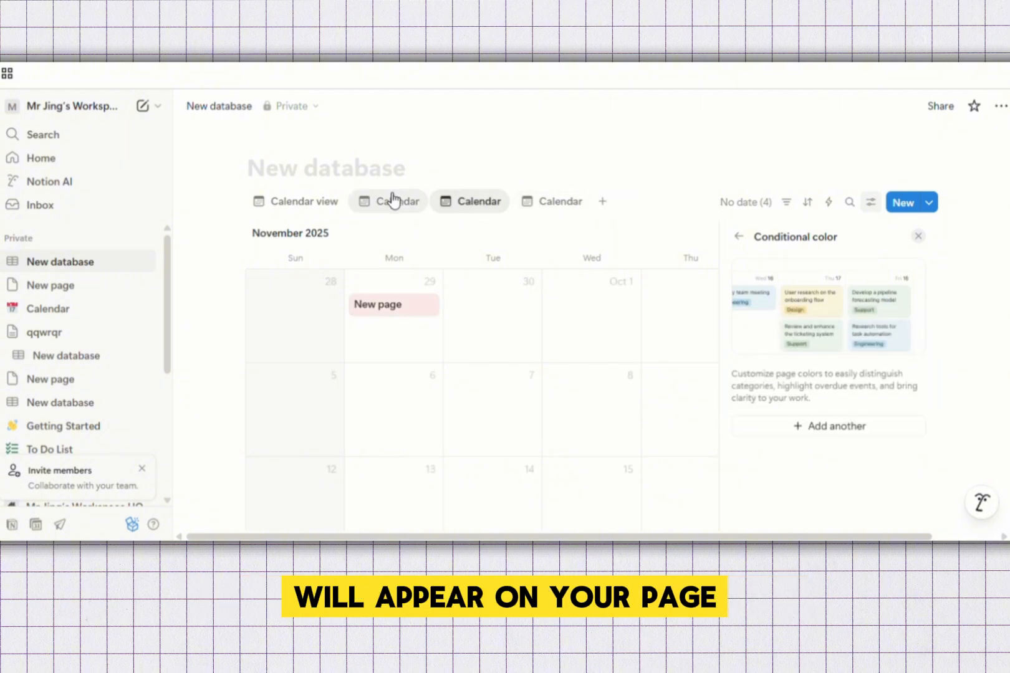
{"action": "left_click", "coordinate": [390, 200]}
Add a Table view backed by a new empty data source, then dismiss the add-view menu
{"action": "left_click", "coordinate": [539, 202]}
{"action": "left_click", "coordinate": [601, 209]}
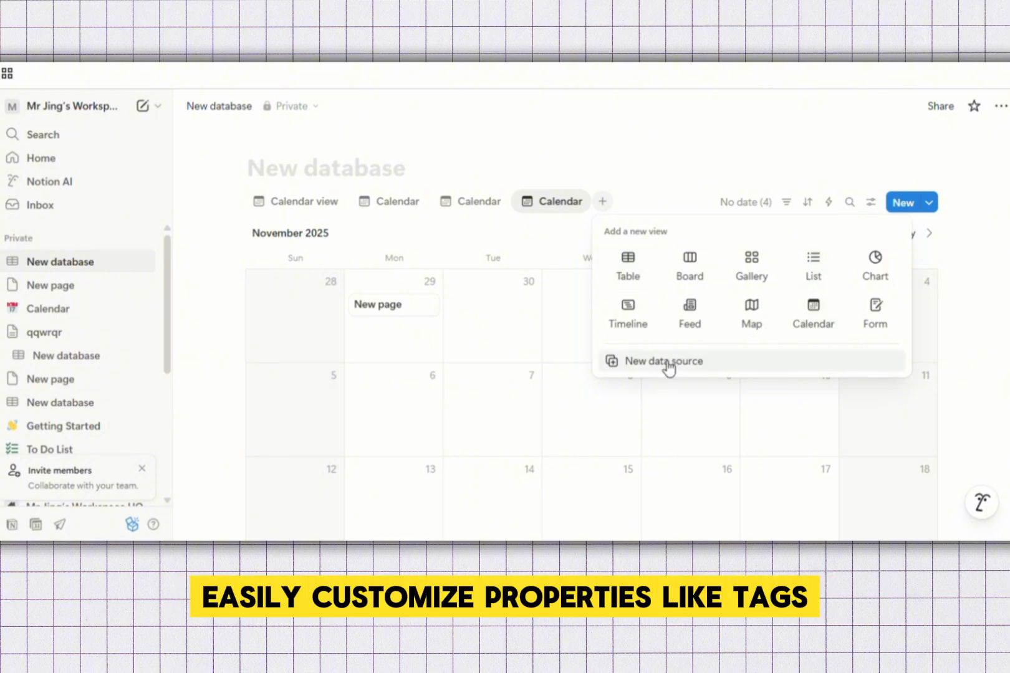
{"action": "left_click", "coordinate": [668, 365]}
{"action": "scroll", "coordinate": [825, 346], "scroll_direction": "down", "scroll_amount": 2}
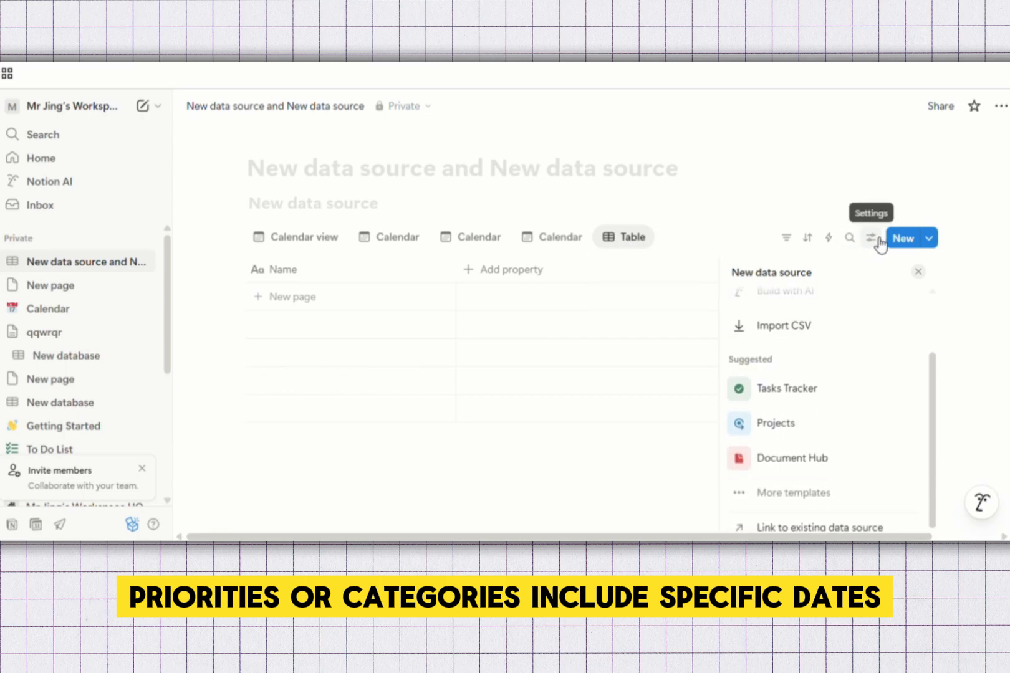
{"action": "scroll", "coordinate": [818, 336], "scroll_direction": "up", "scroll_amount": 2}
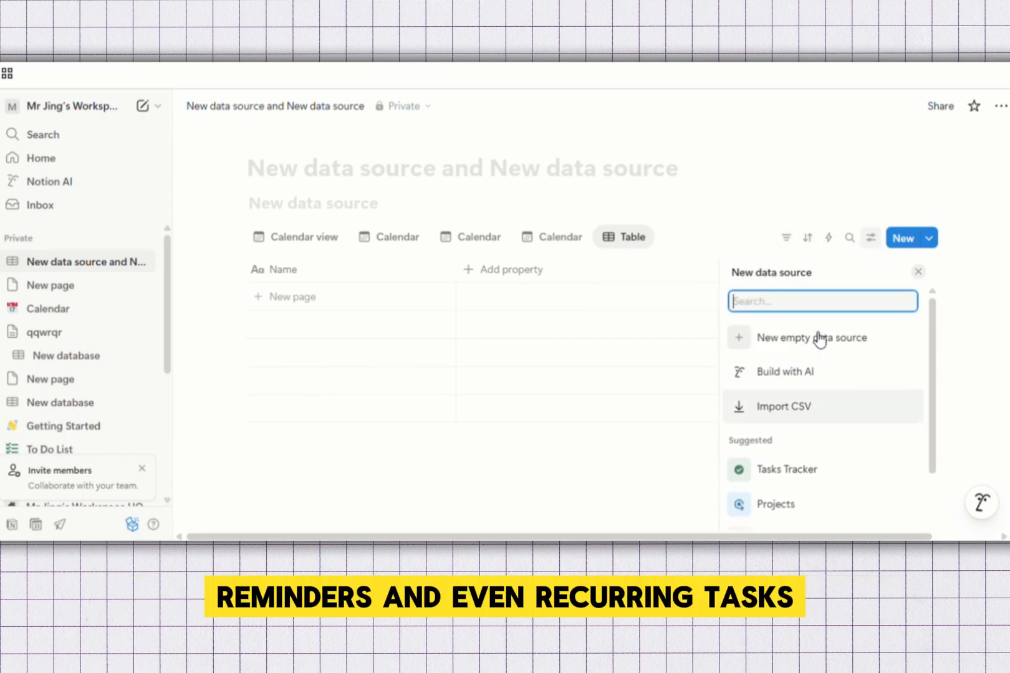
{"action": "left_click", "coordinate": [708, 184]}
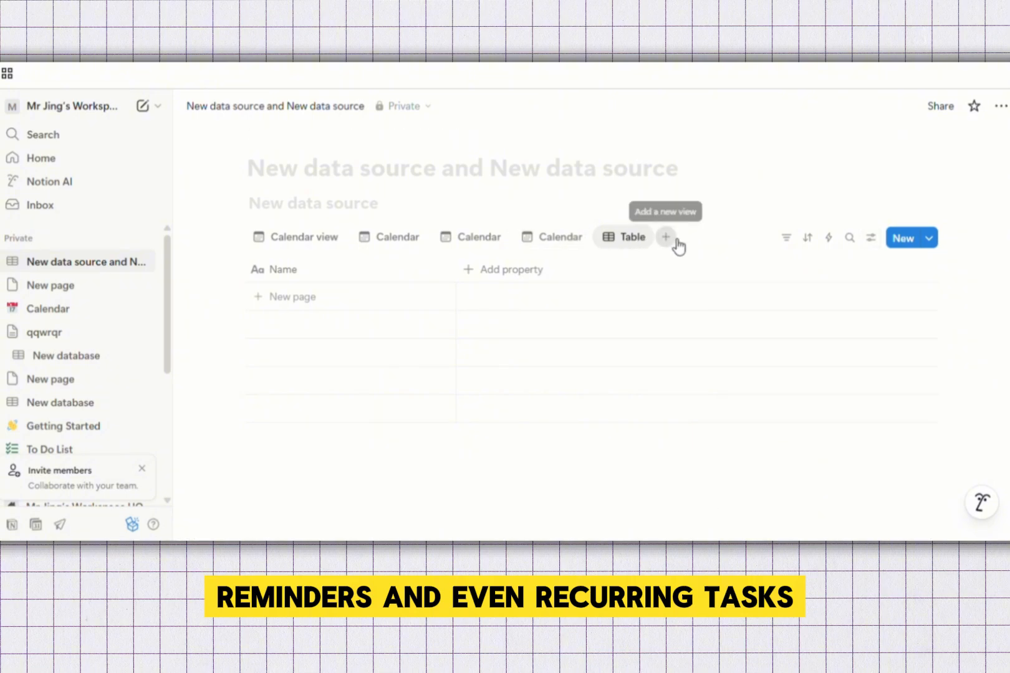
{"action": "left_click", "coordinate": [665, 237]}
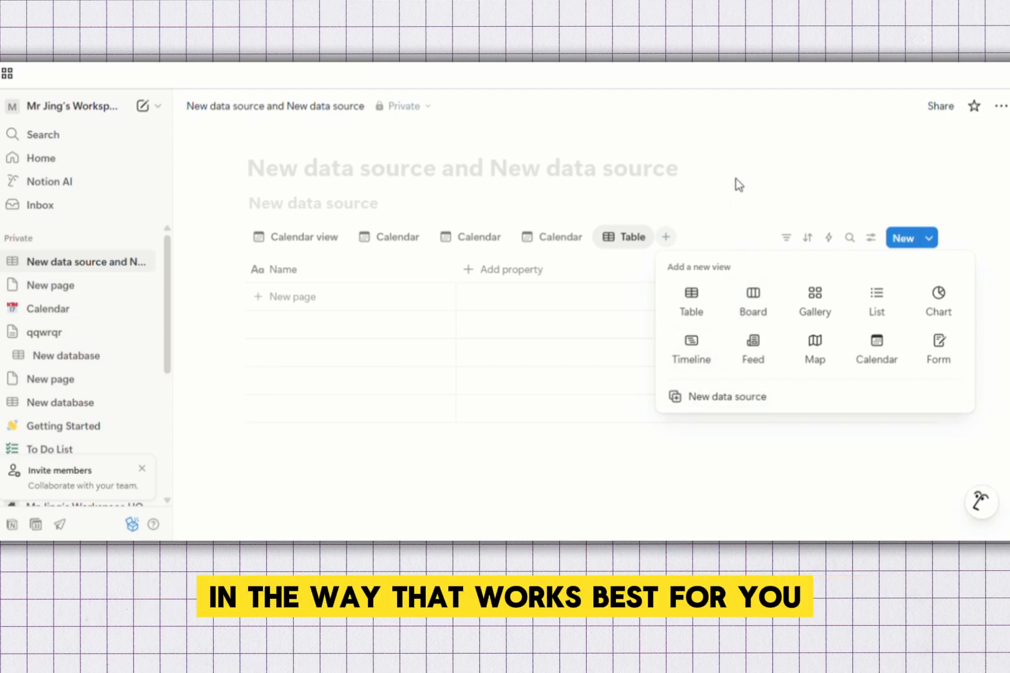
{"action": "left_click", "coordinate": [755, 220]}
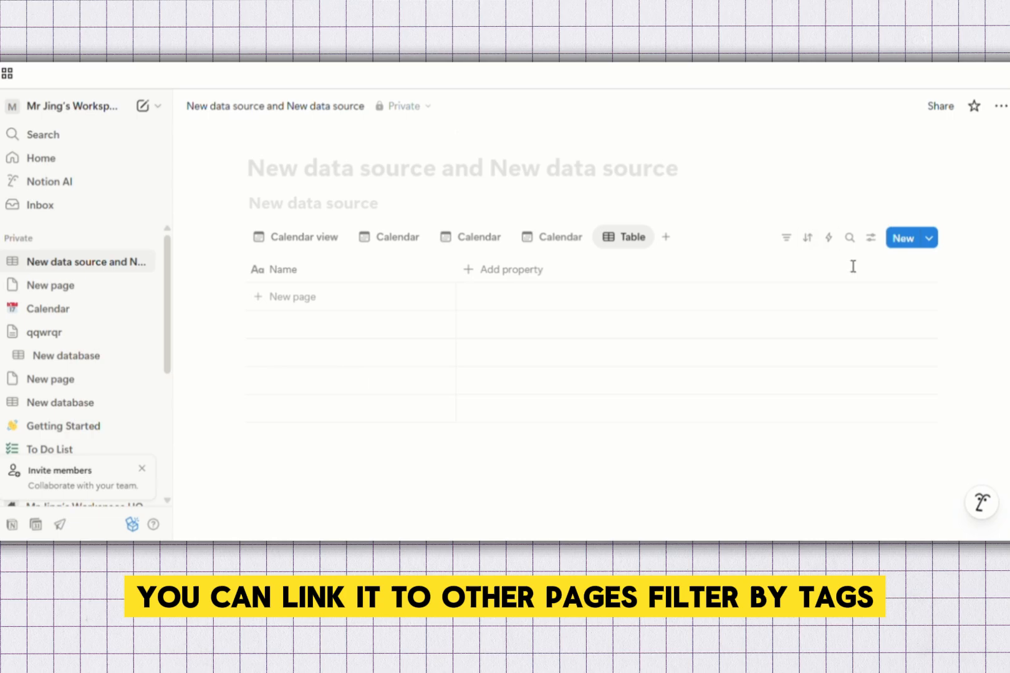
Give the Table view a color rule: when Name is not empty, page background is Red
{"action": "left_click", "coordinate": [870, 239]}
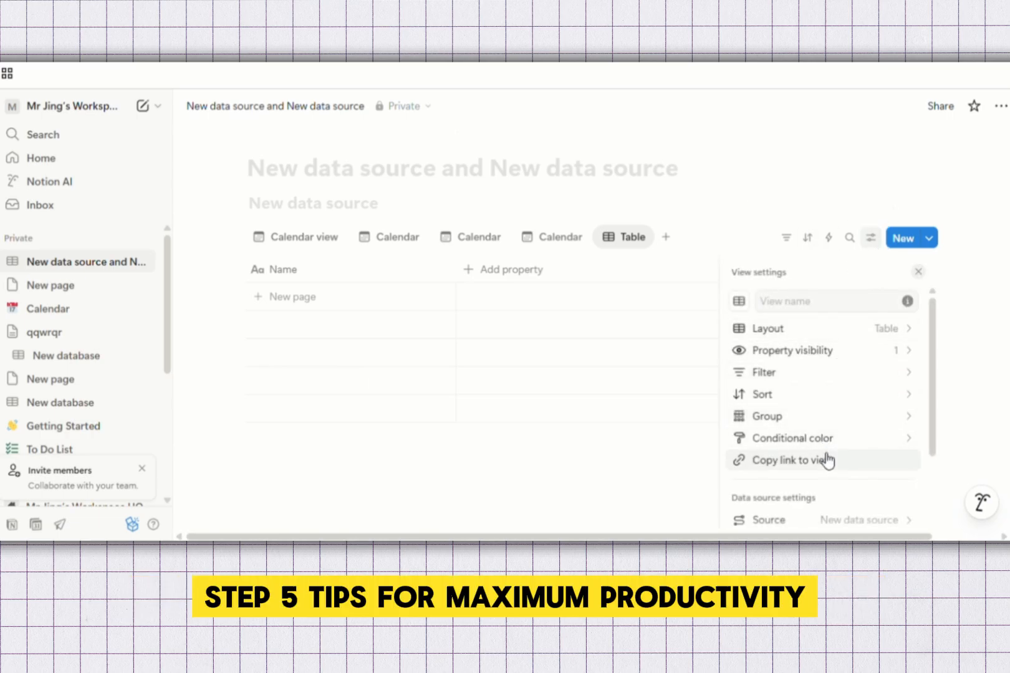
{"action": "left_click", "coordinate": [845, 448]}
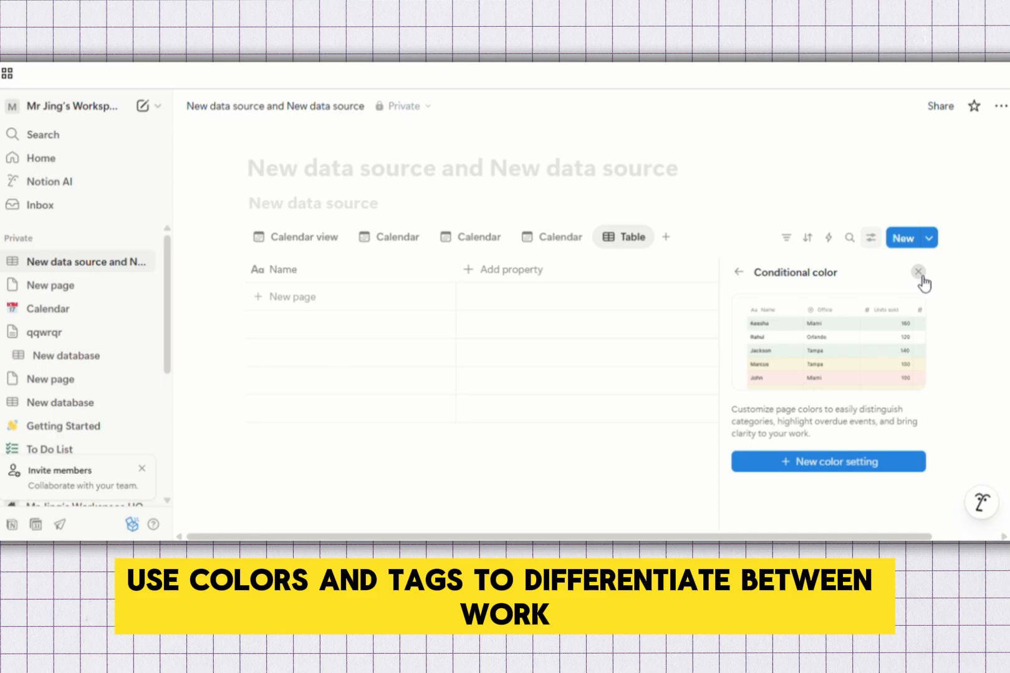
{"action": "left_click", "coordinate": [833, 469]}
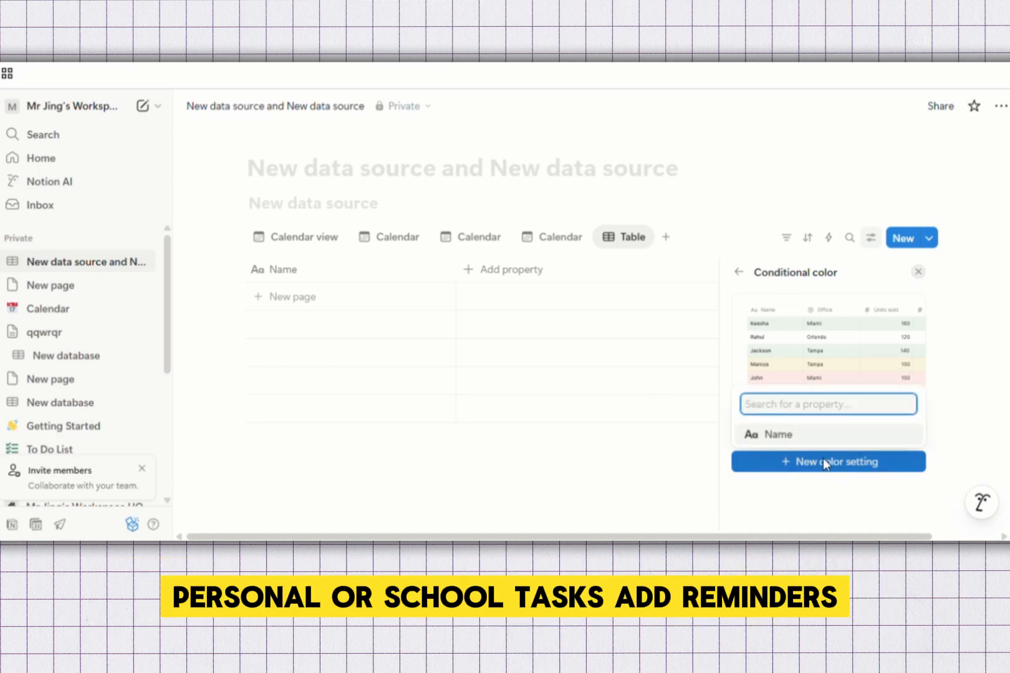
{"action": "left_click", "coordinate": [791, 439]}
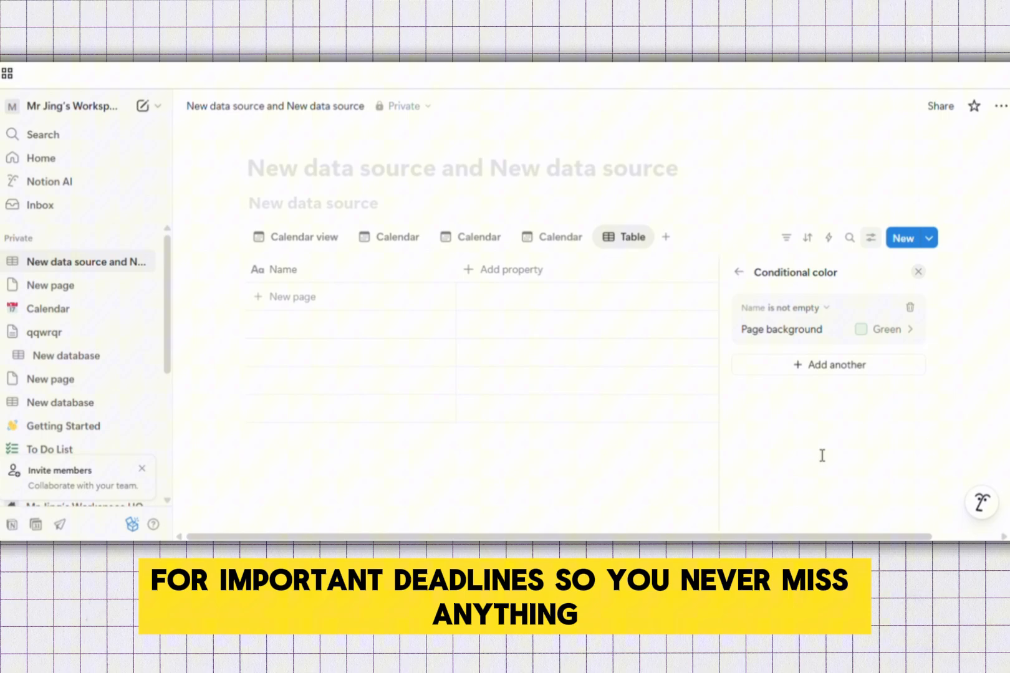
{"action": "left_click", "coordinate": [910, 330]}
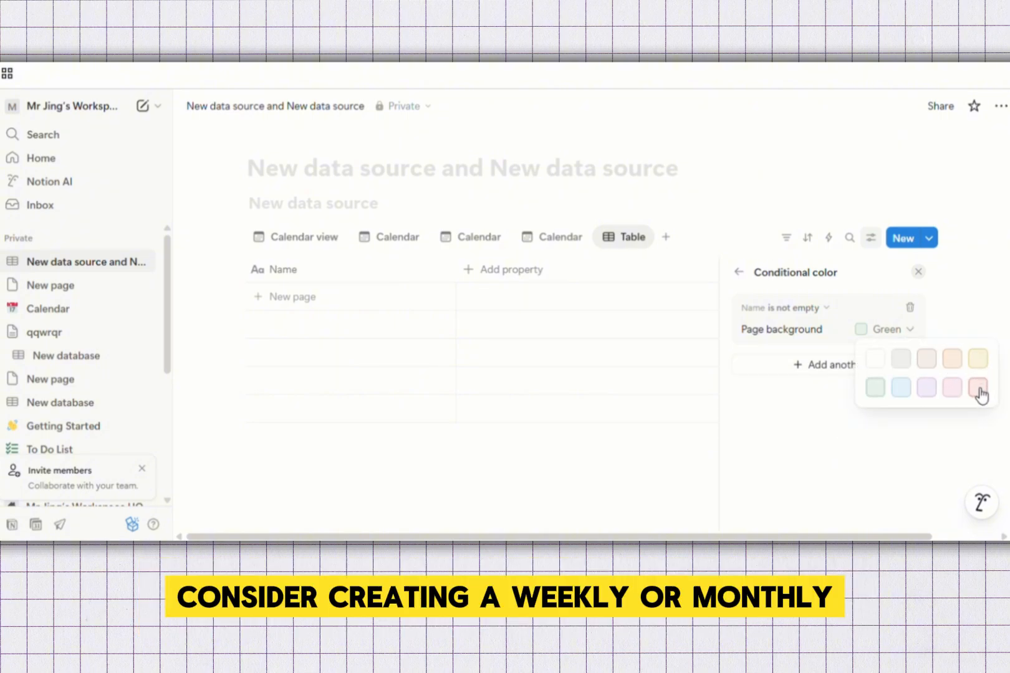
{"action": "left_click", "coordinate": [977, 389]}
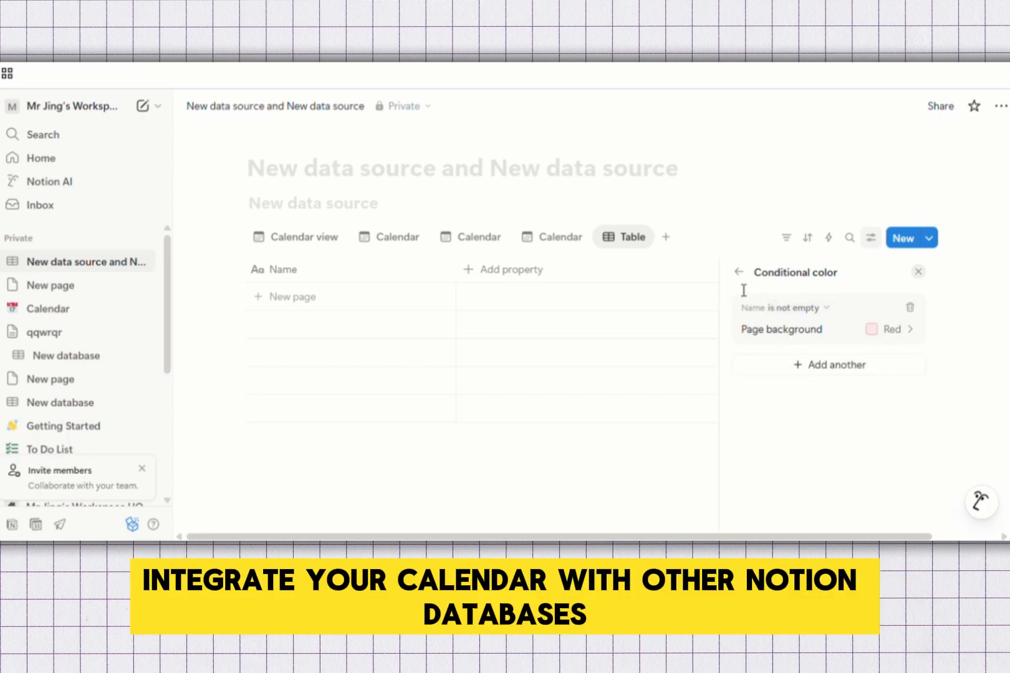
{"action": "left_click", "coordinate": [918, 273]}
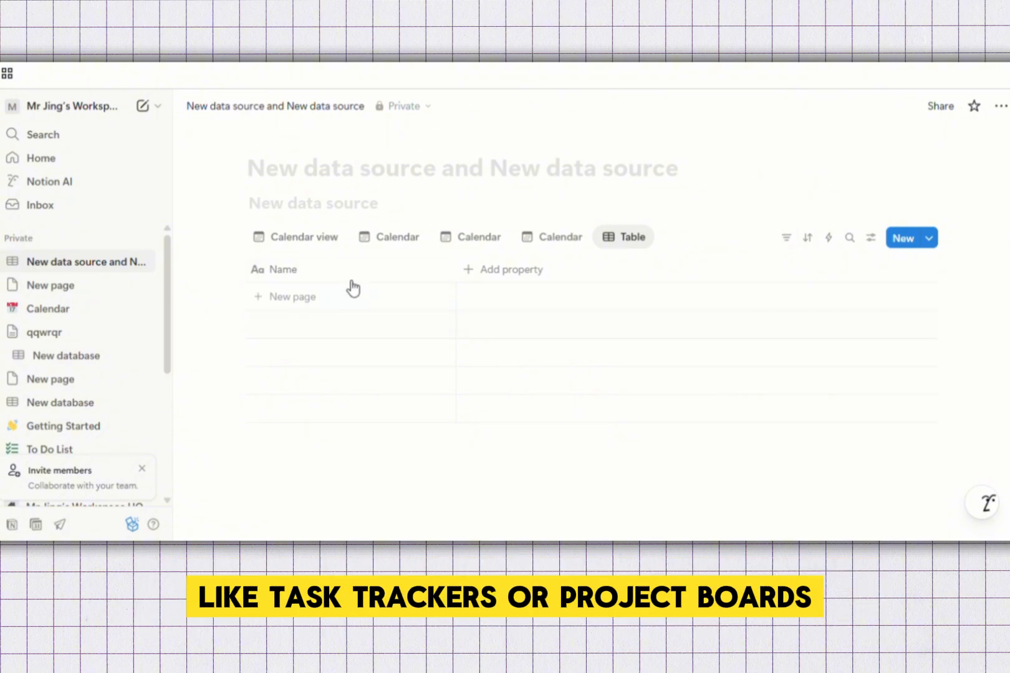
Type 'qwrtyu' as the database page title
{"action": "left_click", "coordinate": [372, 182]}
{"action": "type", "text": "qwrty"}
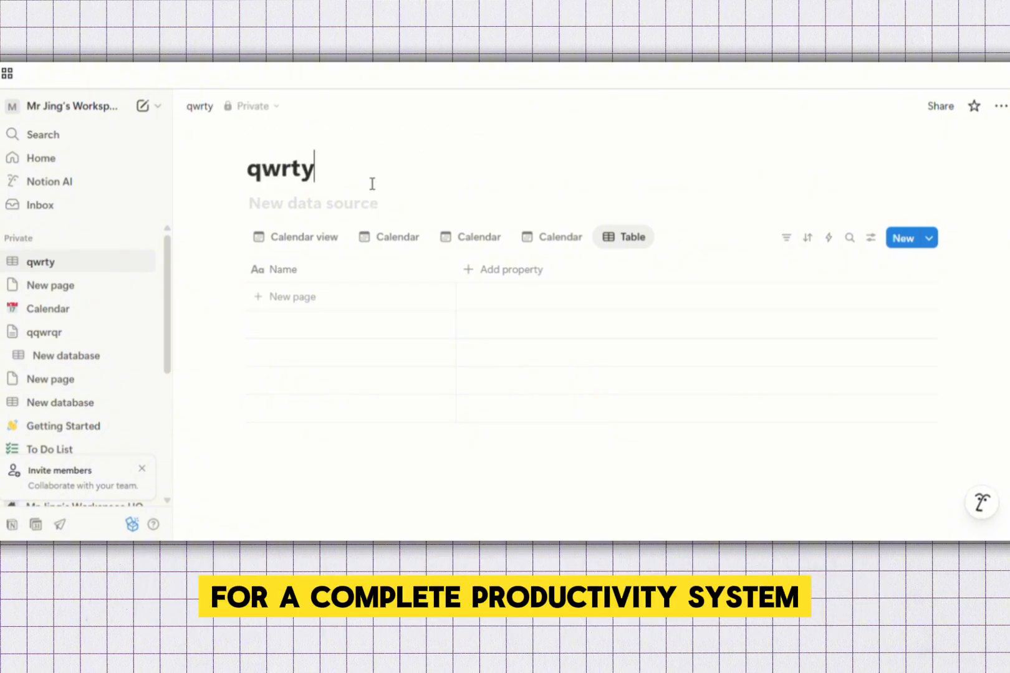
{"action": "type", "text": "u"}
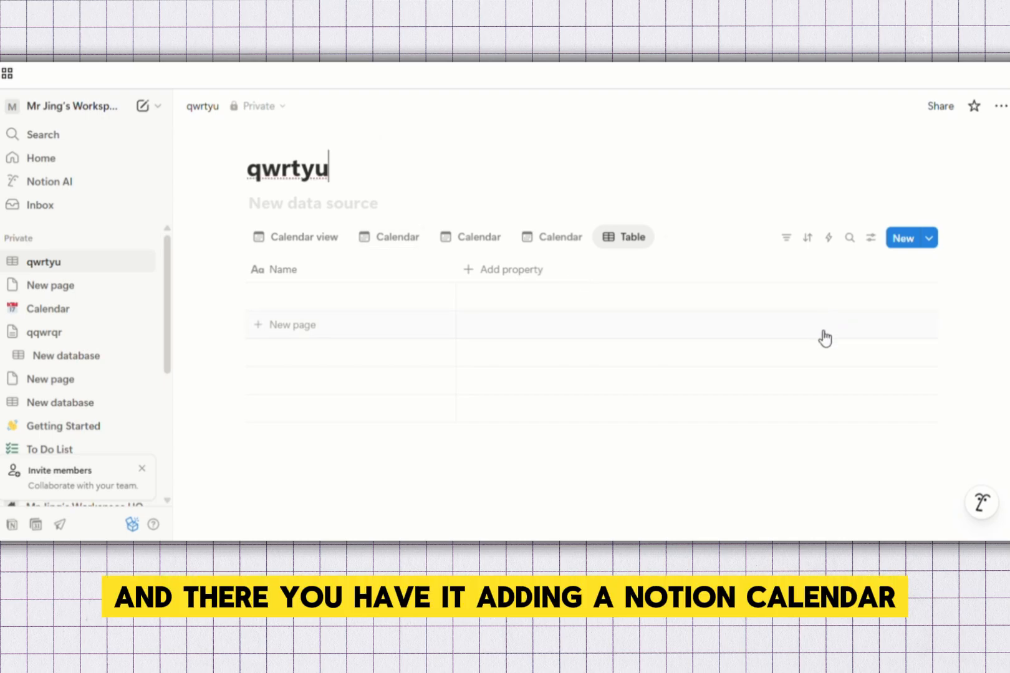